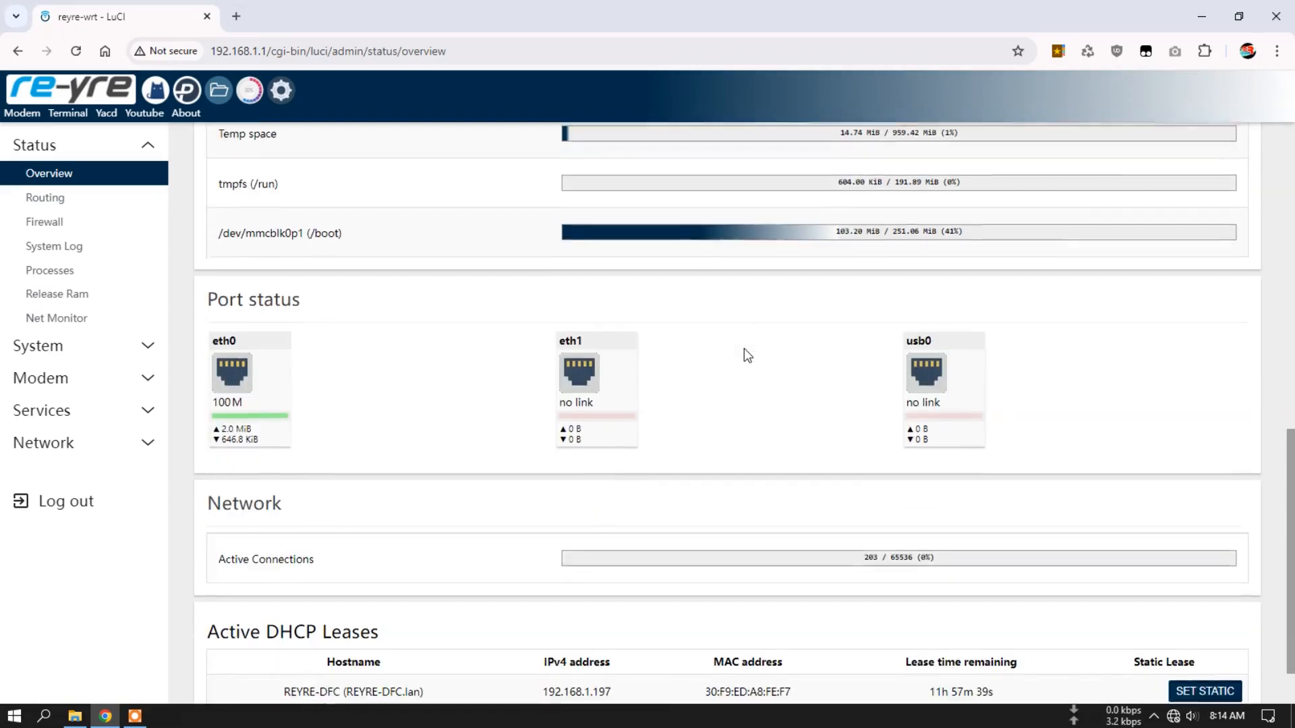
Browse to the /etc/neko/config folder in the router's file manager to view its configuration files.
{"action": "scroll", "coordinate": [743, 350], "scroll_direction": "up", "scroll_amount": 6}
{"action": "scroll", "coordinate": [744, 359], "scroll_direction": "up", "scroll_amount": 5}
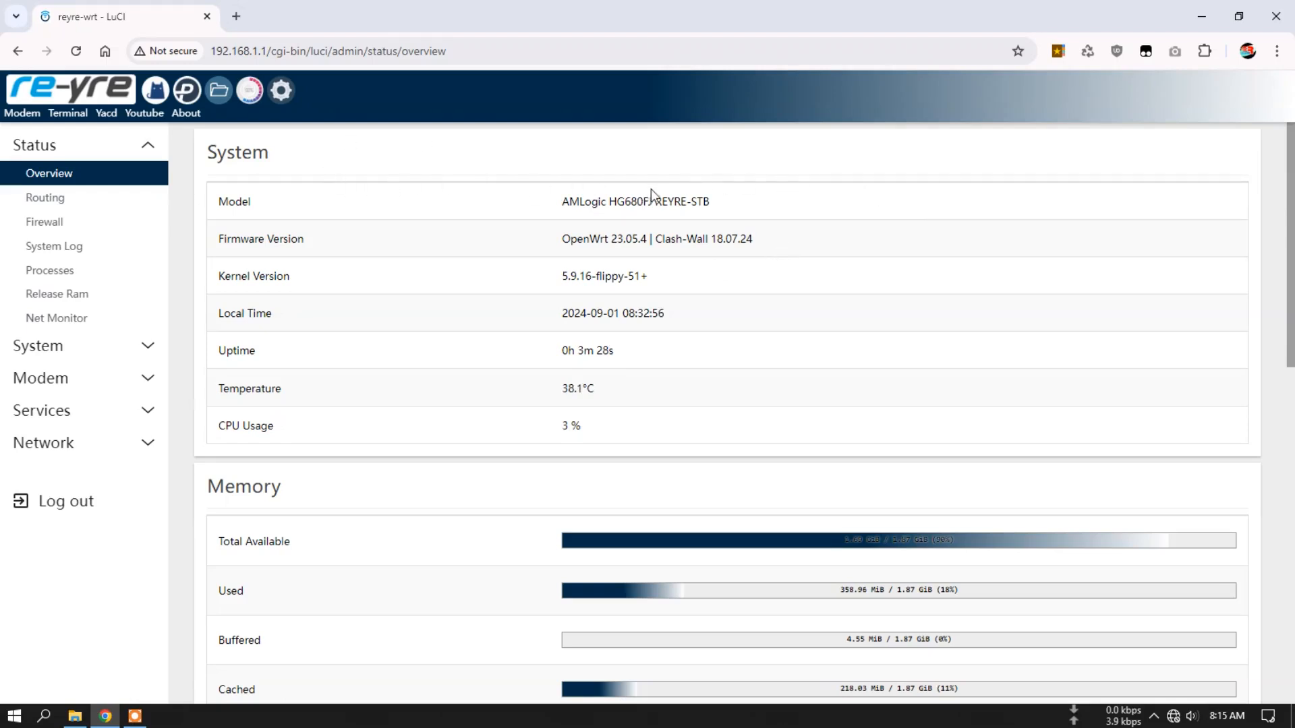
{"action": "left_click", "coordinate": [219, 91]}
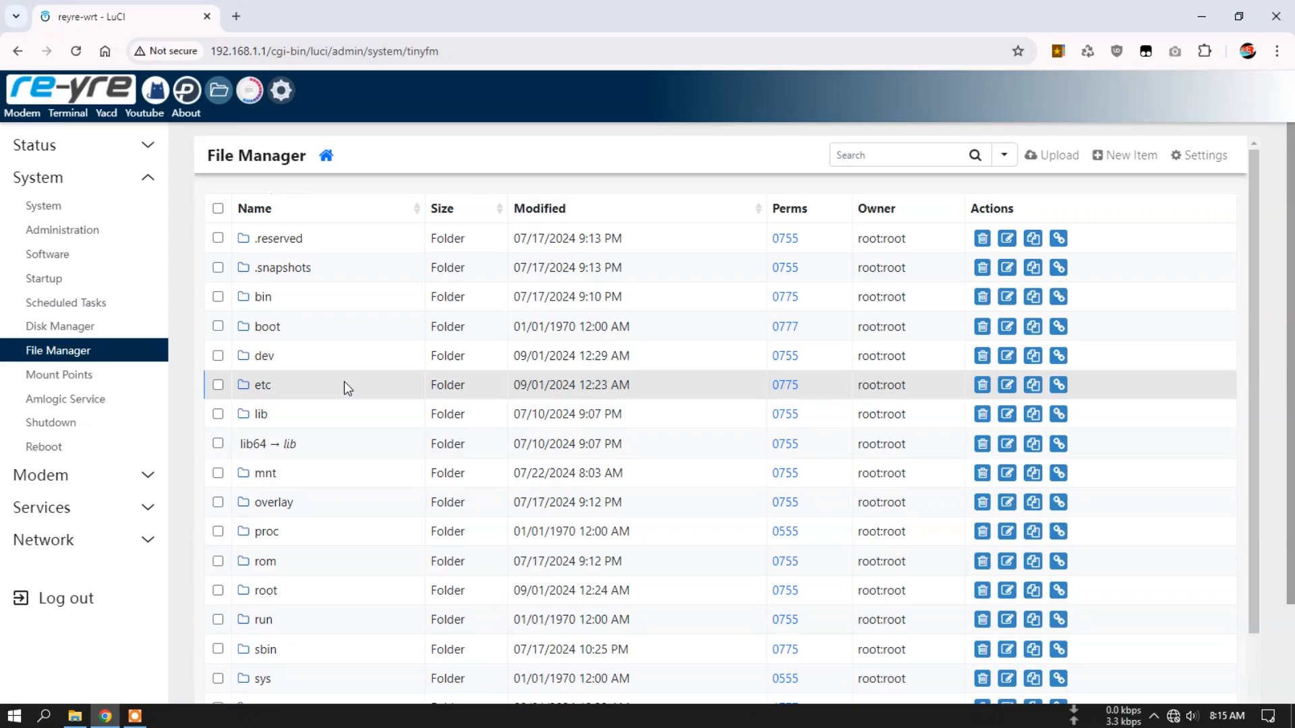
{"action": "left_click", "coordinate": [263, 386]}
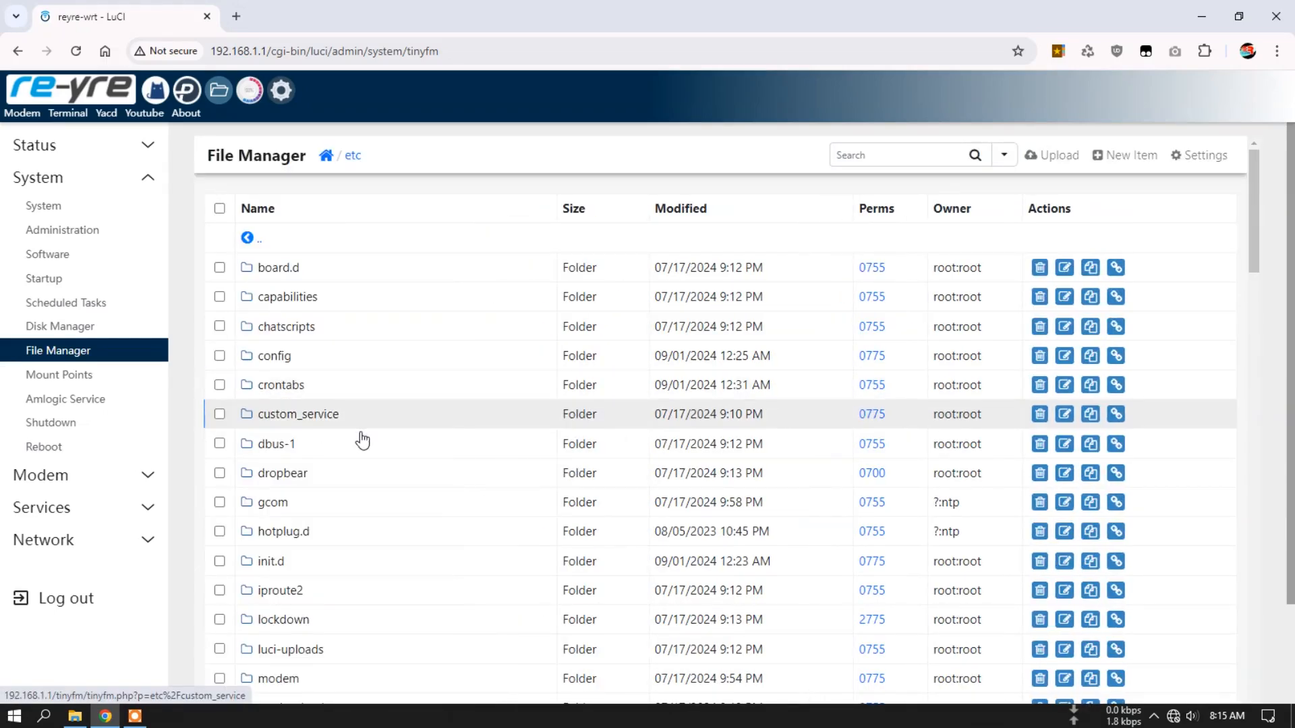
{"action": "scroll", "coordinate": [359, 432], "scroll_direction": "down", "scroll_amount": 3}
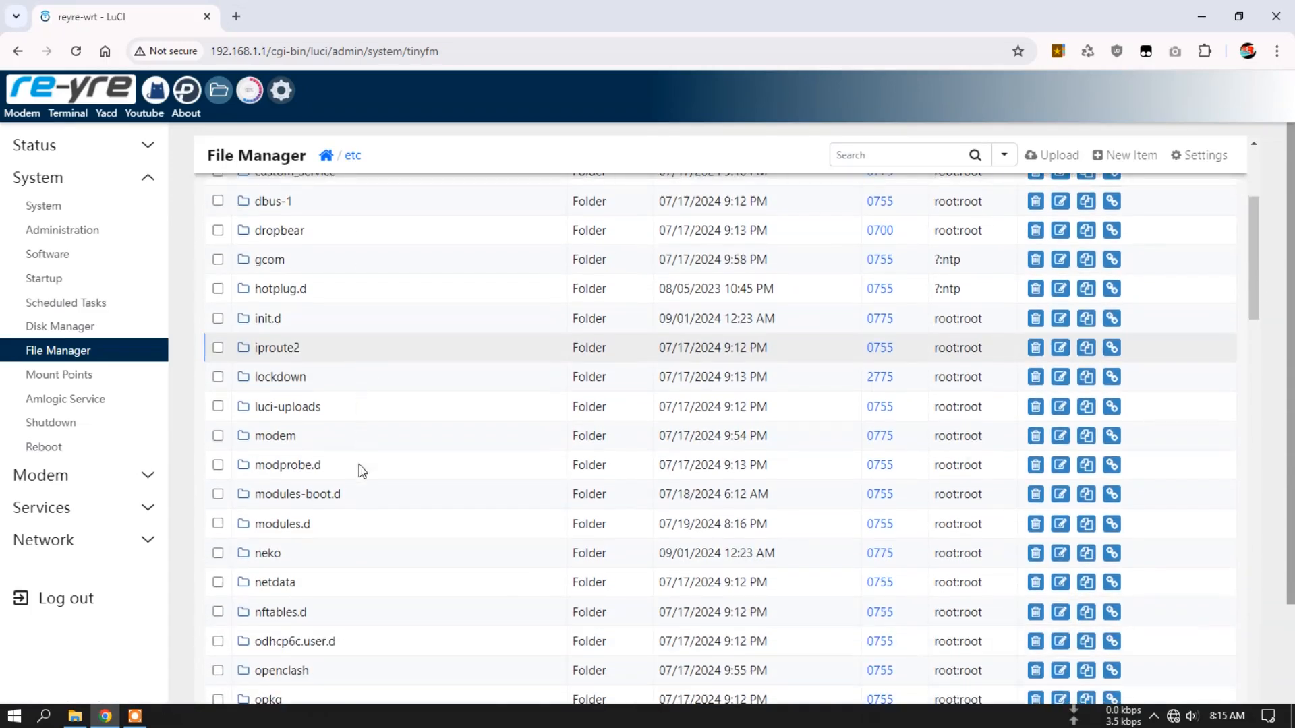
{"action": "left_click", "coordinate": [266, 554]}
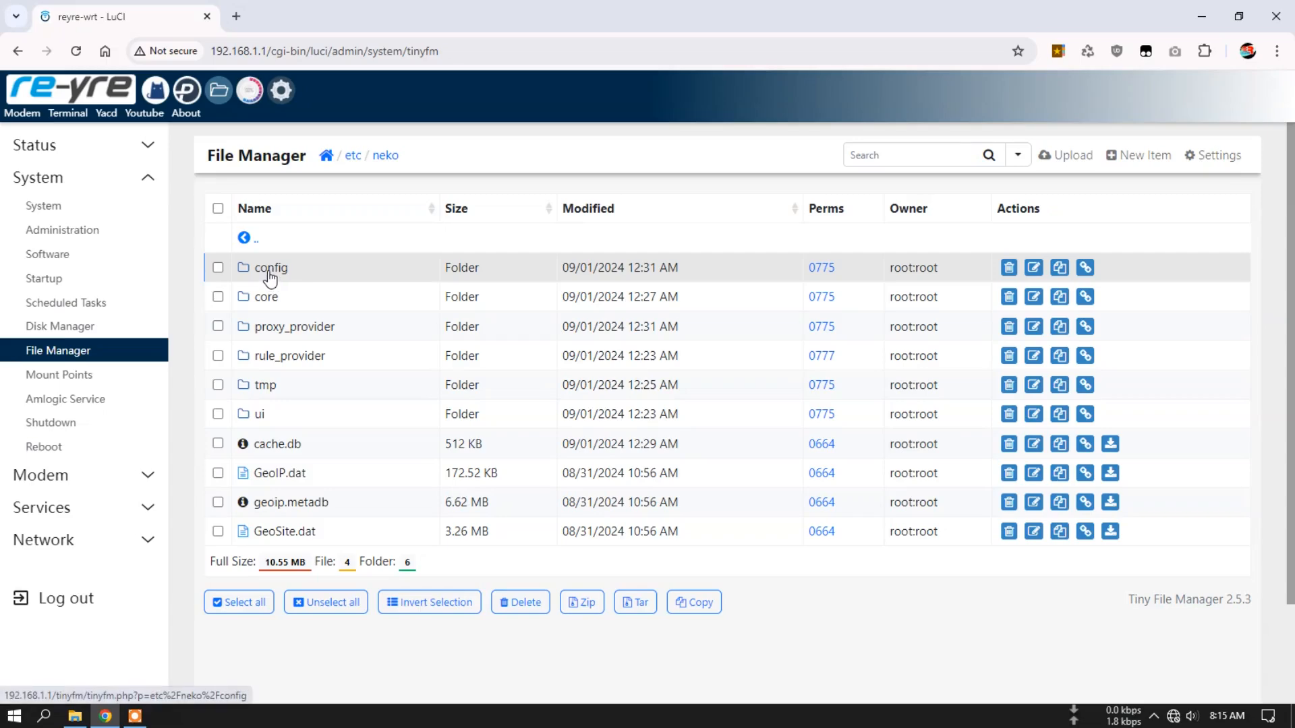
{"action": "left_click", "coordinate": [270, 273]}
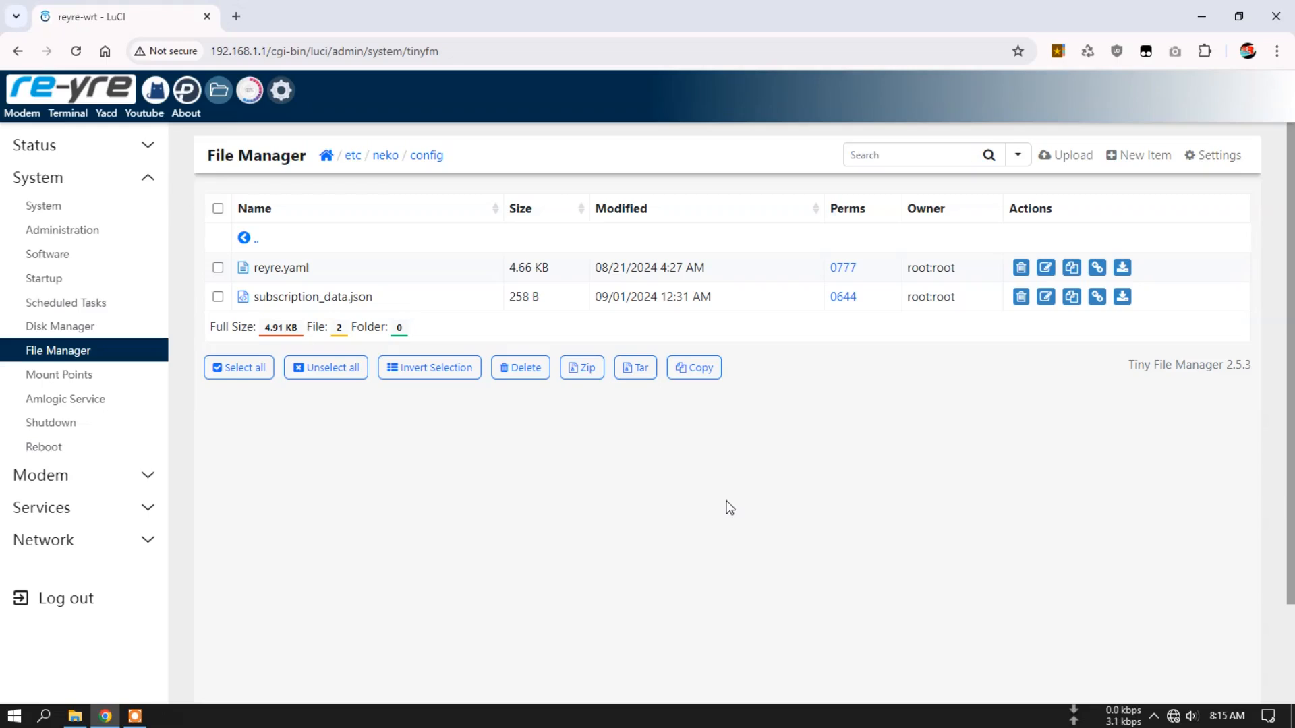
Open NekoClash's Sing-box Dedicated Subscription Manager from the Subscribe section of its Configs page.
{"action": "left_click", "coordinate": [144, 507]}
{"action": "left_click", "coordinate": [70, 348]}
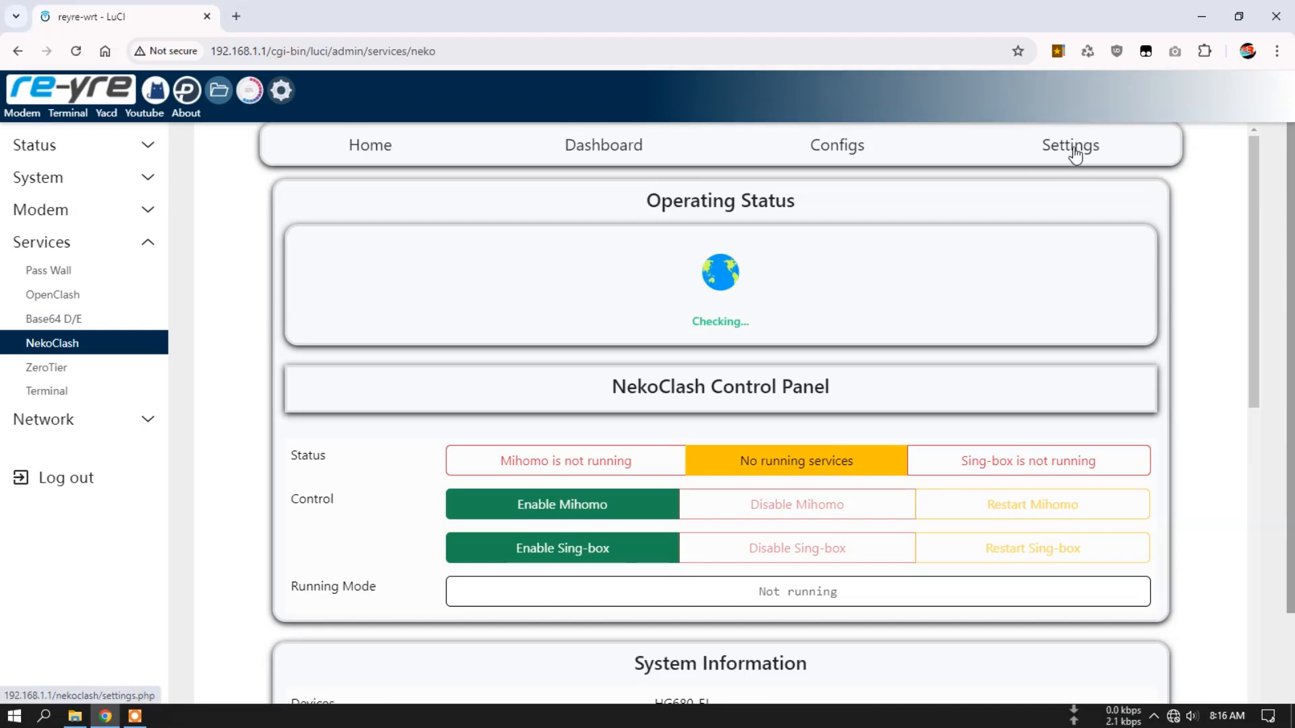
{"action": "left_click", "coordinate": [858, 152]}
{"action": "scroll", "coordinate": [959, 333], "scroll_direction": "down", "scroll_amount": 2}
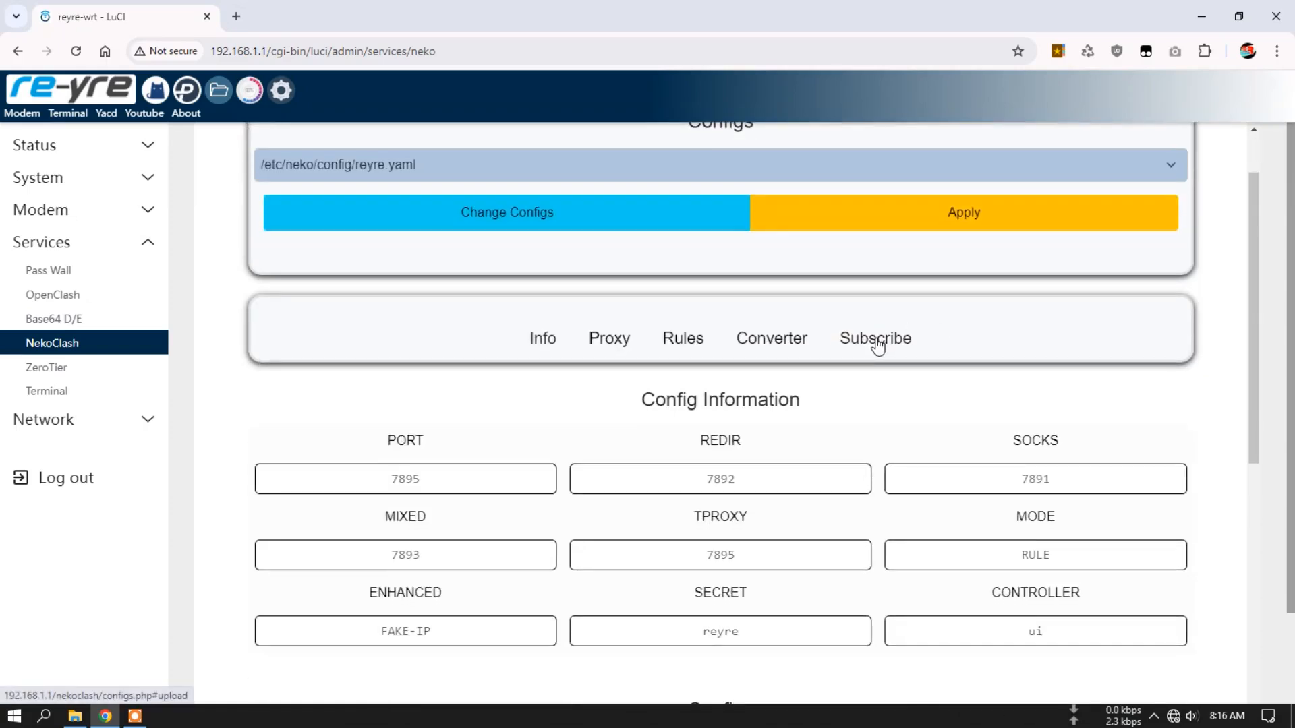
{"action": "left_click", "coordinate": [877, 344]}
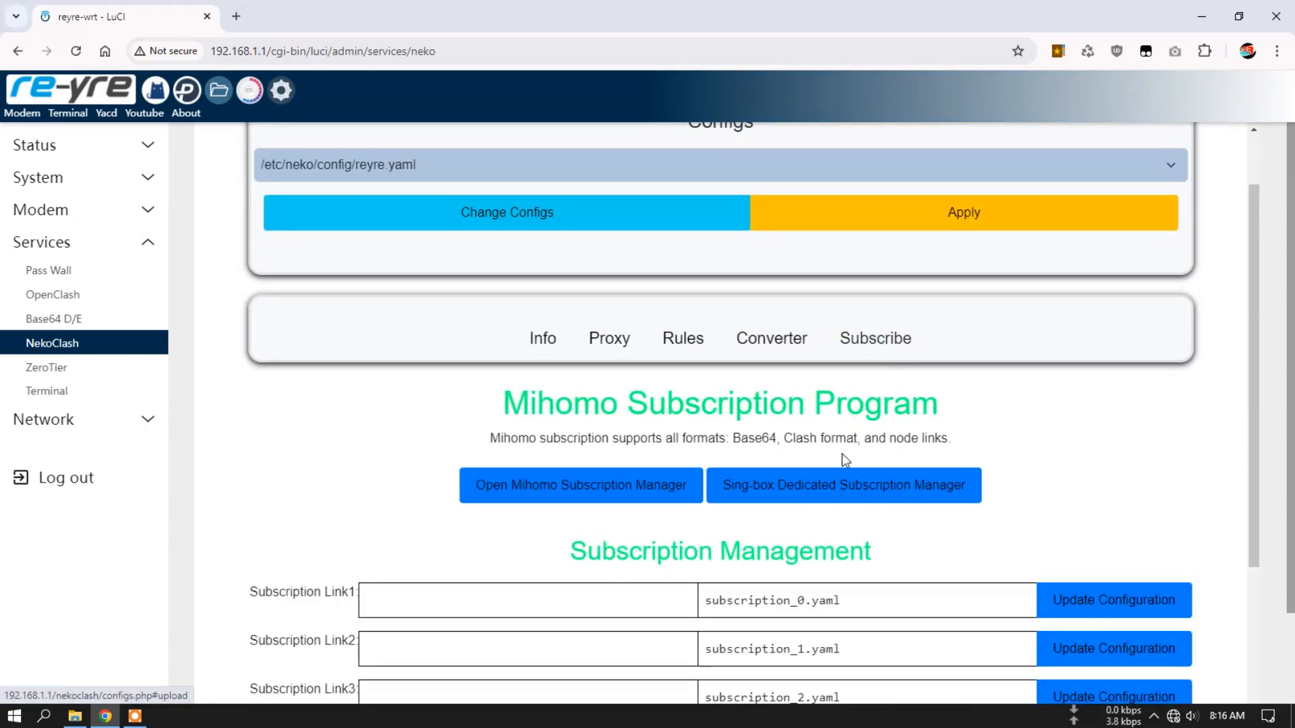
{"action": "left_click", "coordinate": [844, 491]}
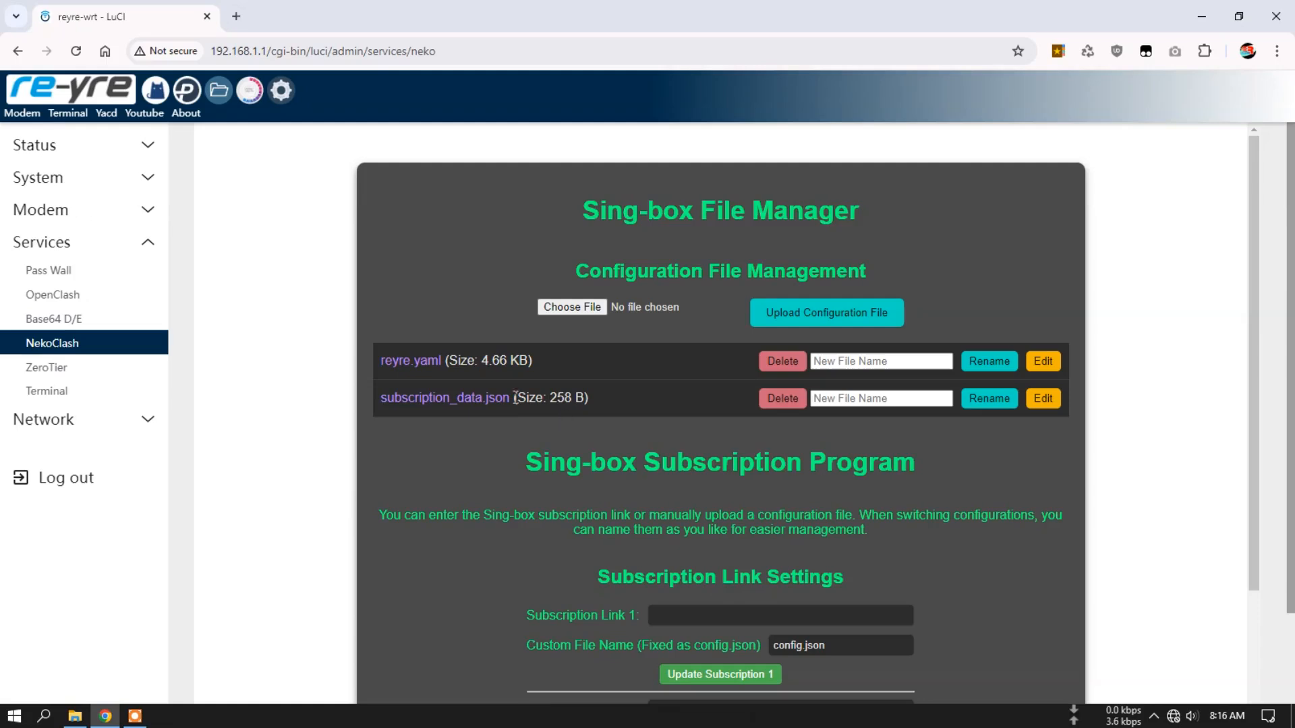
Upload config.json from the Downloads folder as a Sing-box configuration file.
{"action": "left_click", "coordinate": [577, 307]}
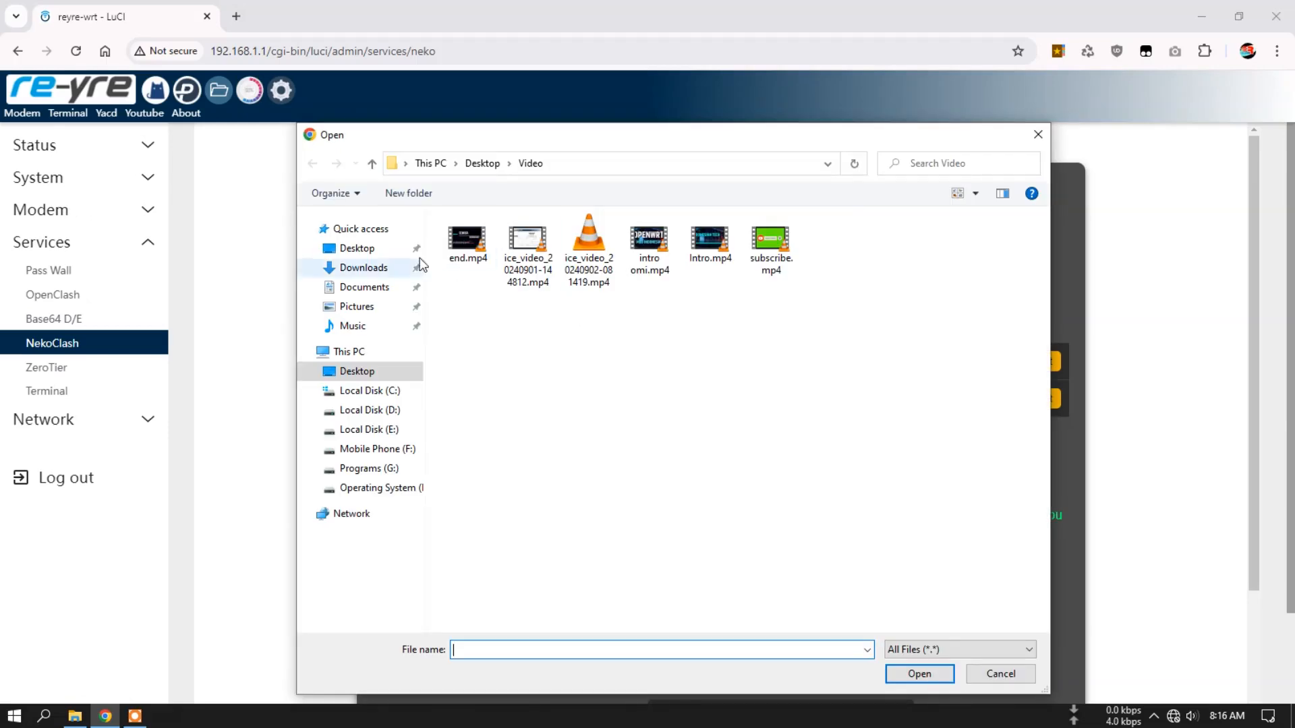
{"action": "left_click", "coordinate": [364, 267]}
{"action": "left_click", "coordinate": [480, 478]}
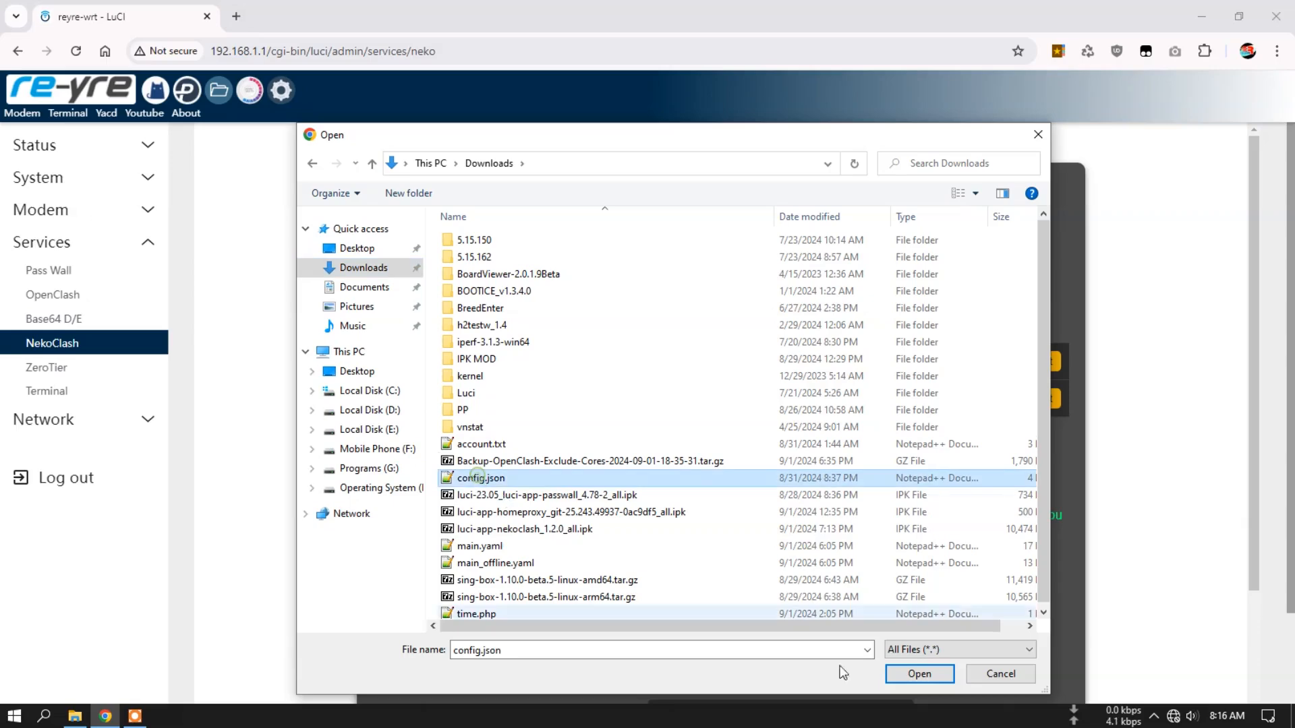
{"action": "left_click", "coordinate": [919, 674]}
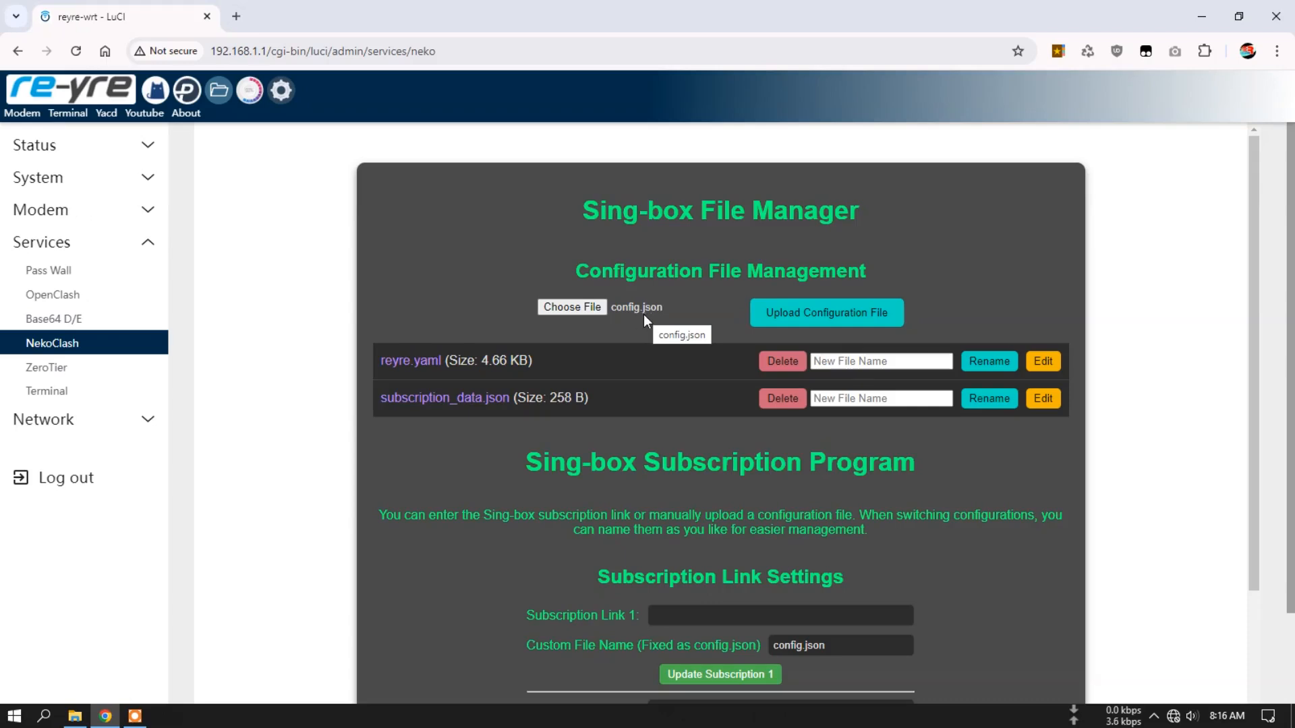
{"action": "left_click", "coordinate": [824, 317]}
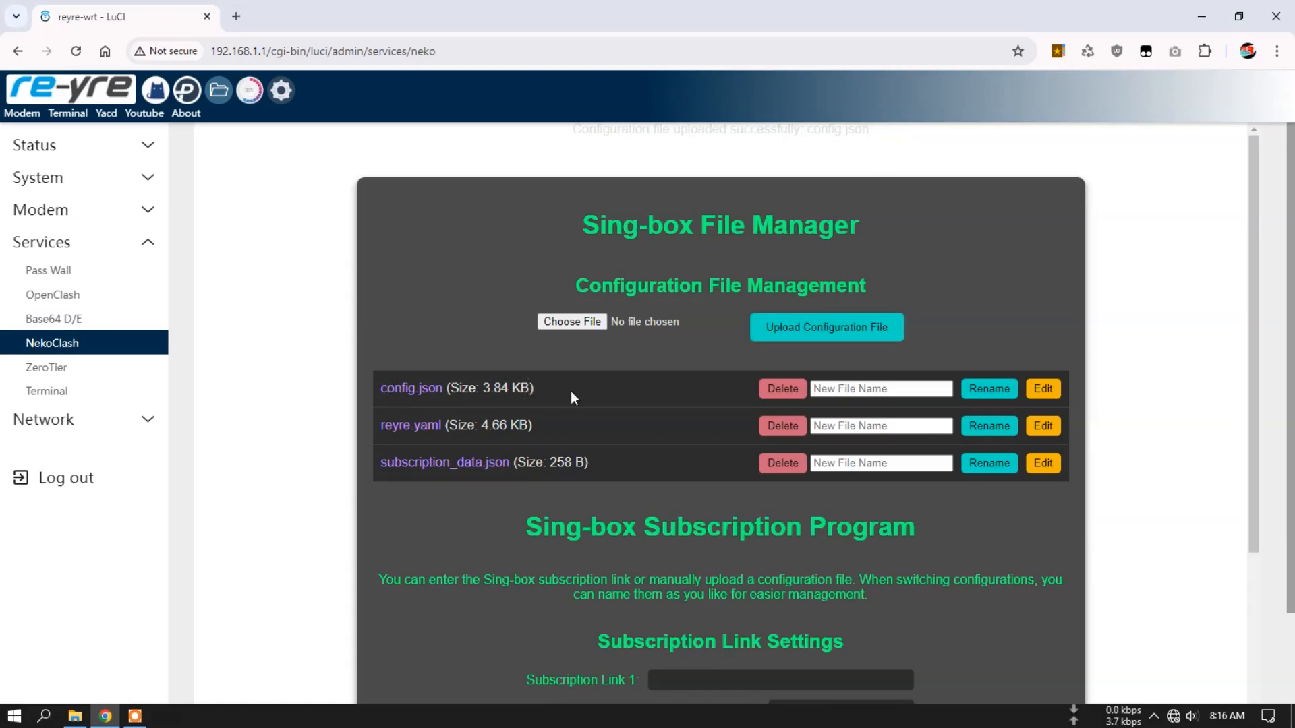
Open the uploaded config.json for editing and go to its vless-ws server entry.
{"action": "left_click", "coordinate": [1043, 389]}
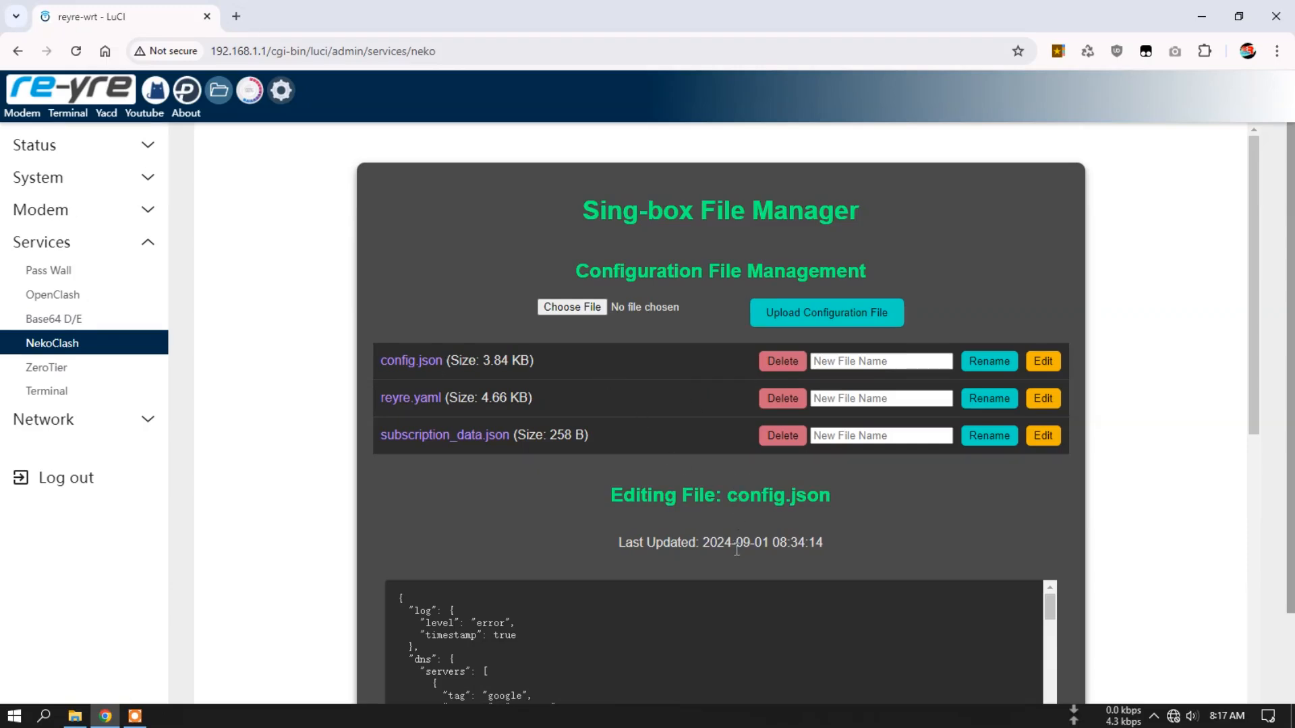
{"action": "scroll", "coordinate": [735, 548], "scroll_direction": "down", "scroll_amount": 2}
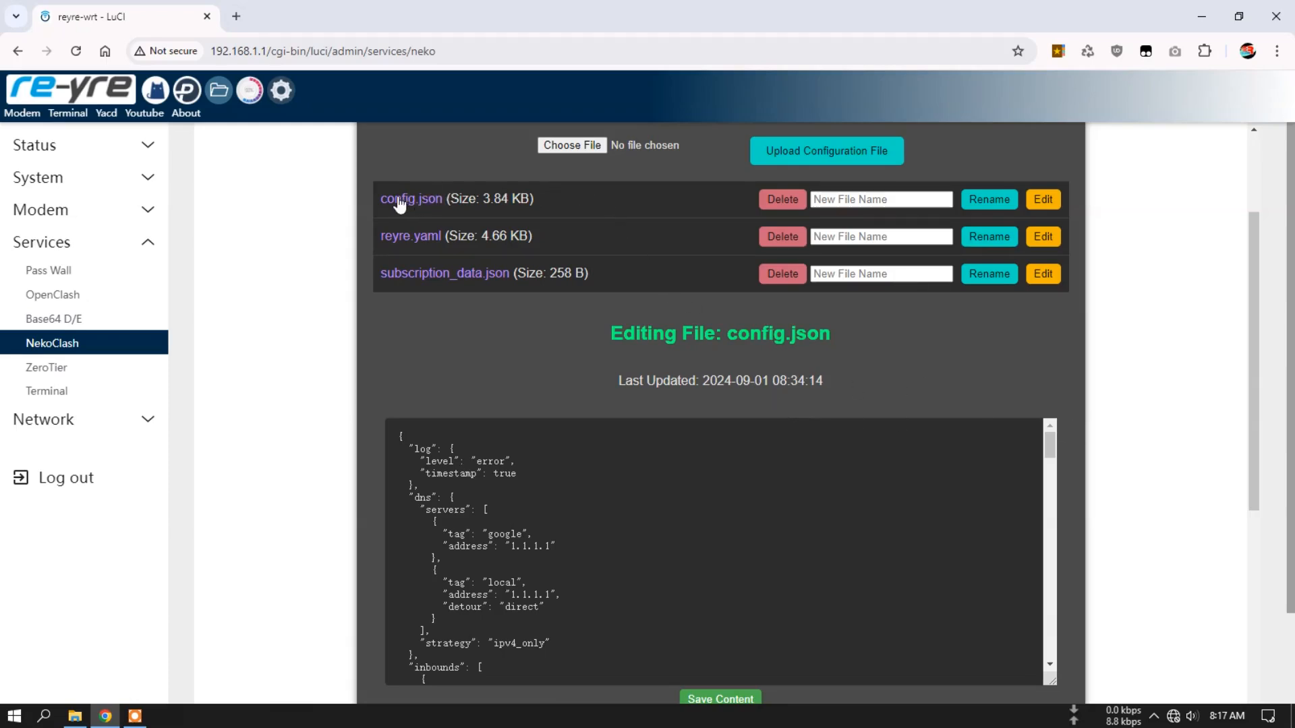
{"action": "scroll", "coordinate": [658, 278], "scroll_direction": "up", "scroll_amount": 2}
{"action": "scroll", "coordinate": [658, 278], "scroll_direction": "up", "scroll_amount": 1}
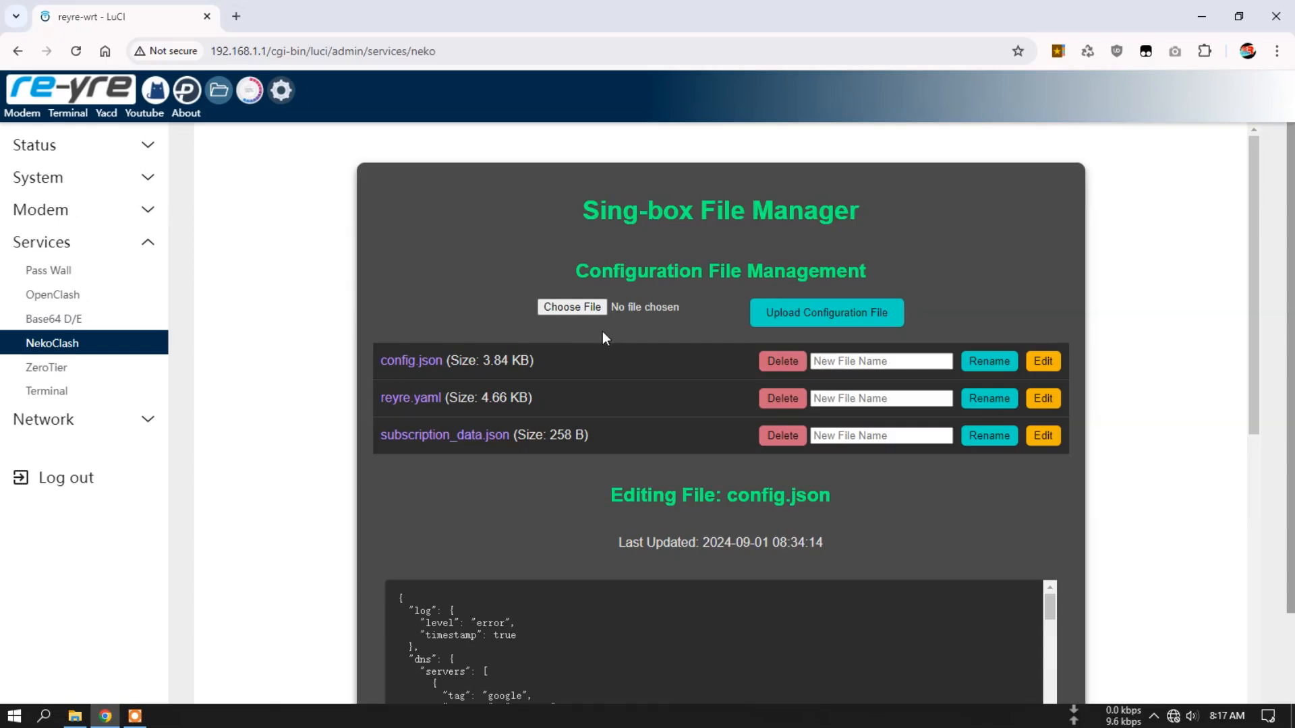
{"action": "scroll", "coordinate": [627, 418], "scroll_direction": "down", "scroll_amount": 1}
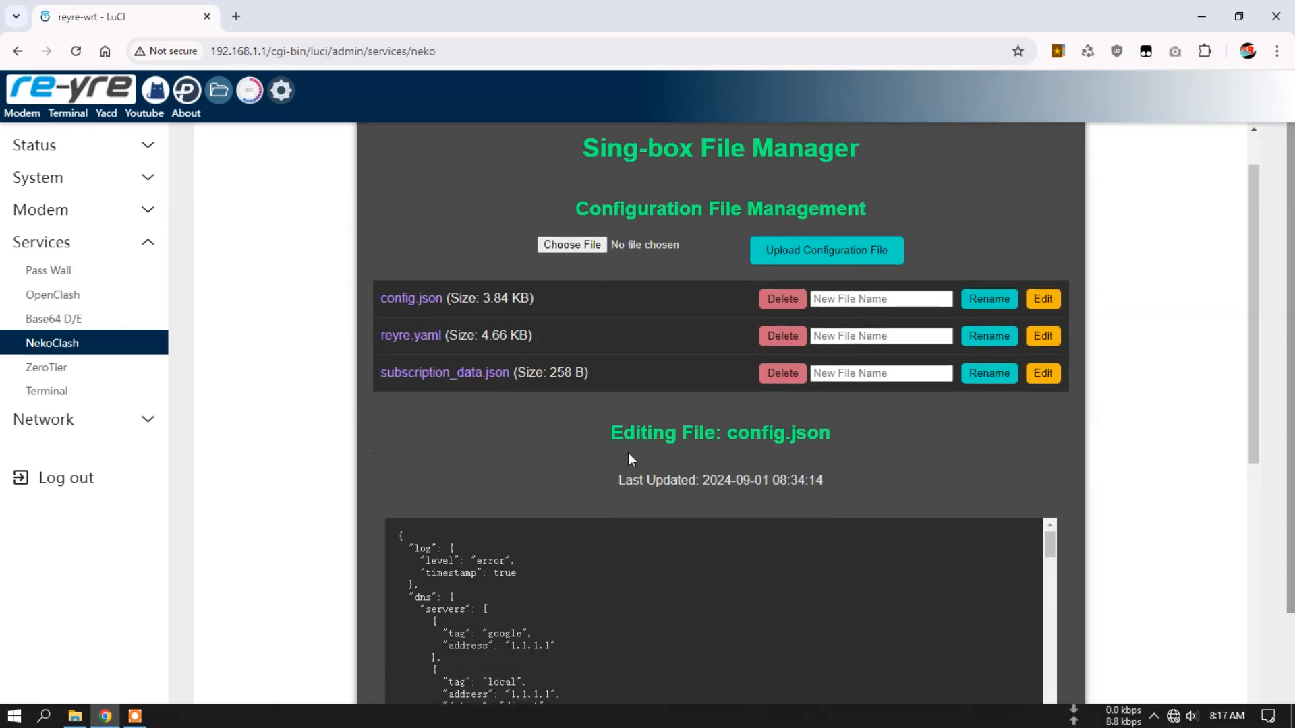
{"action": "scroll", "coordinate": [1151, 440], "scroll_direction": "down", "scroll_amount": 3}
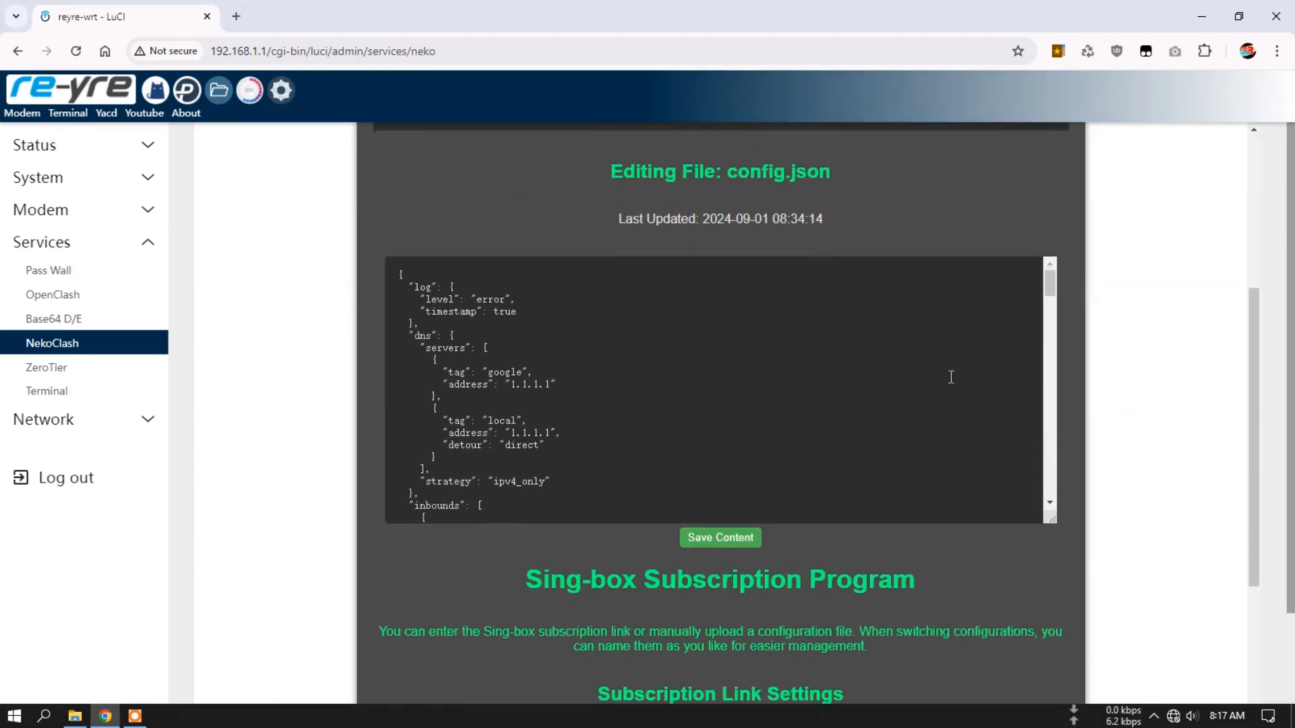
{"action": "scroll", "coordinate": [514, 351], "scroll_direction": "down", "scroll_amount": 5}
{"action": "scroll", "coordinate": [514, 351], "scroll_direction": "down", "scroll_amount": 10}
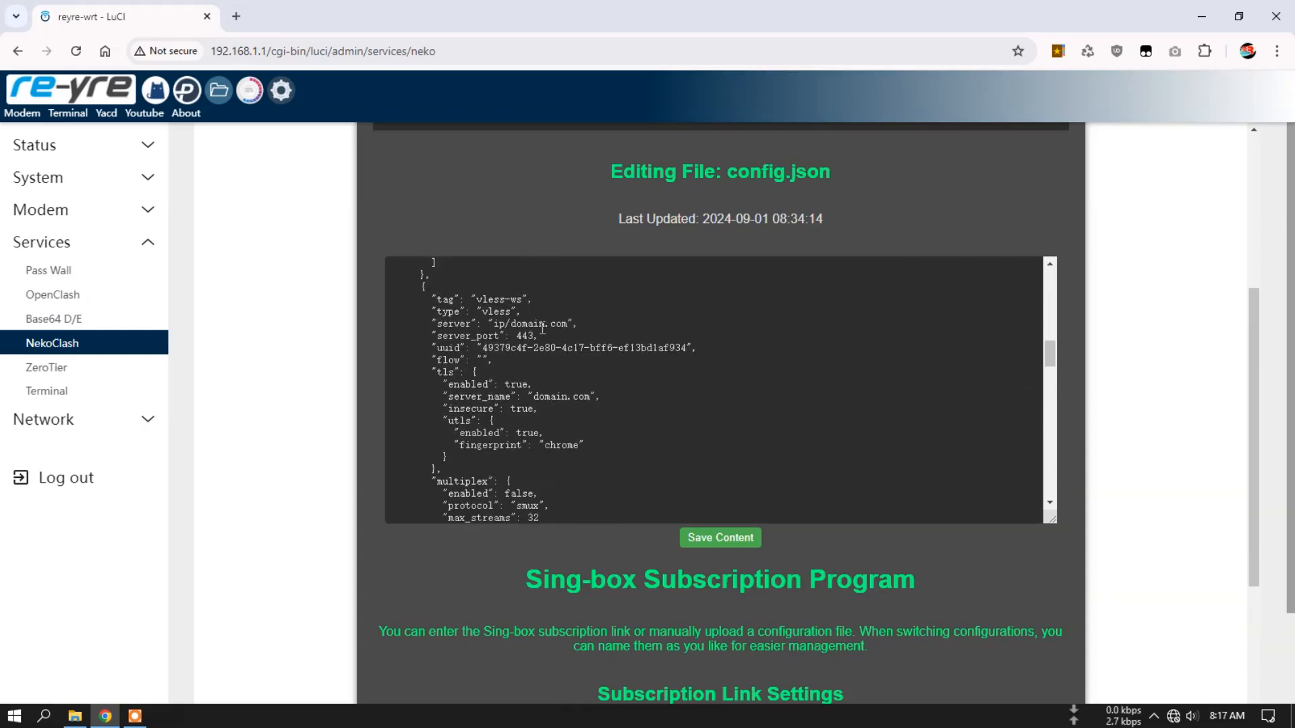
Examine the type and tag values of the VLESS server entry in config.json.
{"action": "scroll", "coordinate": [519, 316], "scroll_direction": "up", "scroll_amount": 1}
{"action": "scroll", "coordinate": [520, 316], "scroll_direction": "down", "scroll_amount": 1}
{"action": "double_click", "coordinate": [496, 311]}
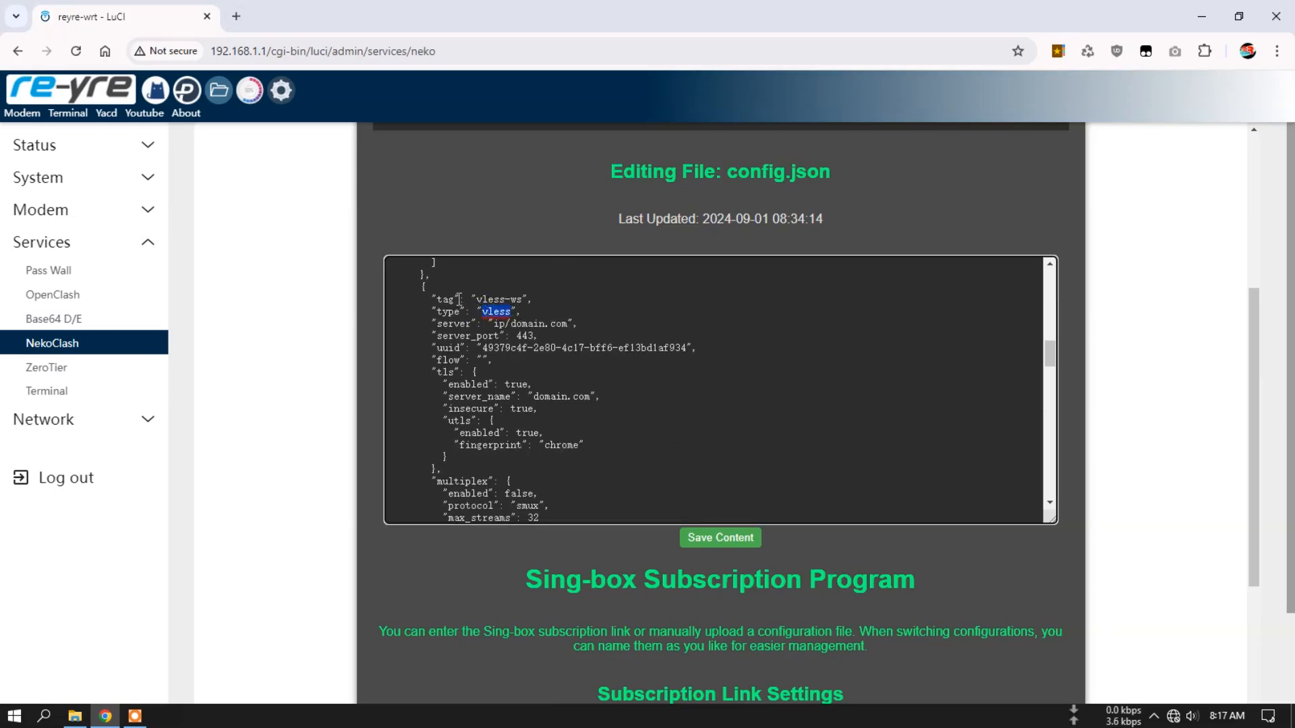
{"action": "left_click_drag", "start_coordinate": [475, 299], "coordinate": [523, 299]}
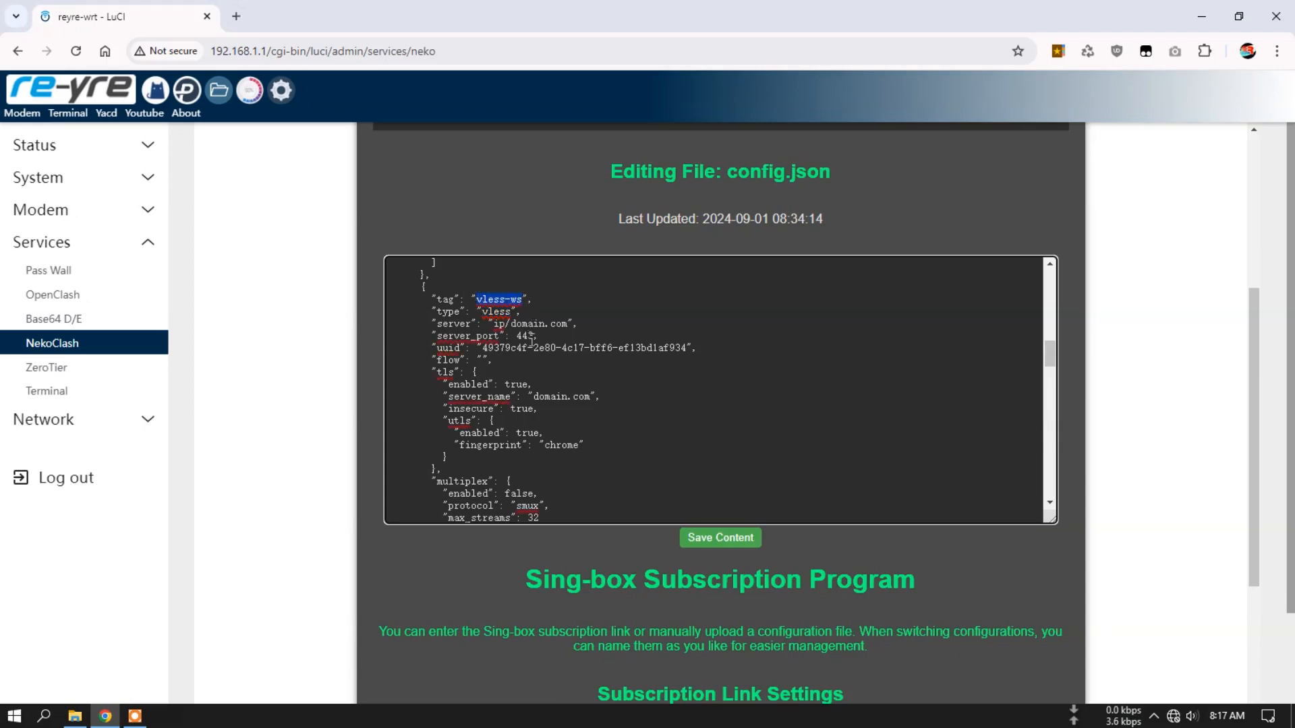